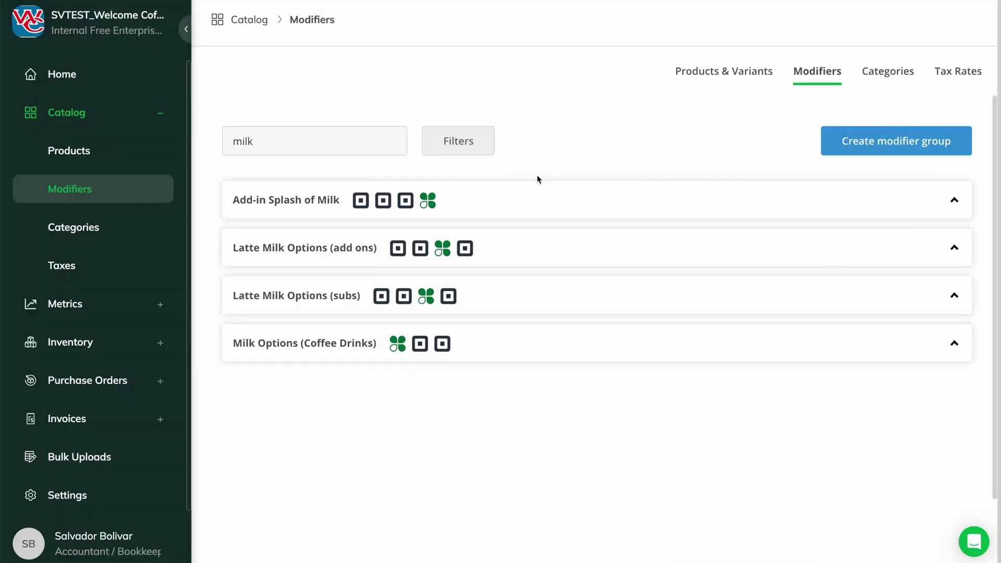
Check Latte Milk Options (add ons), then open Latte Milk Options (subs) with Oat, Soy, Coconut
{"action": "left_click", "coordinate": [516, 249]}
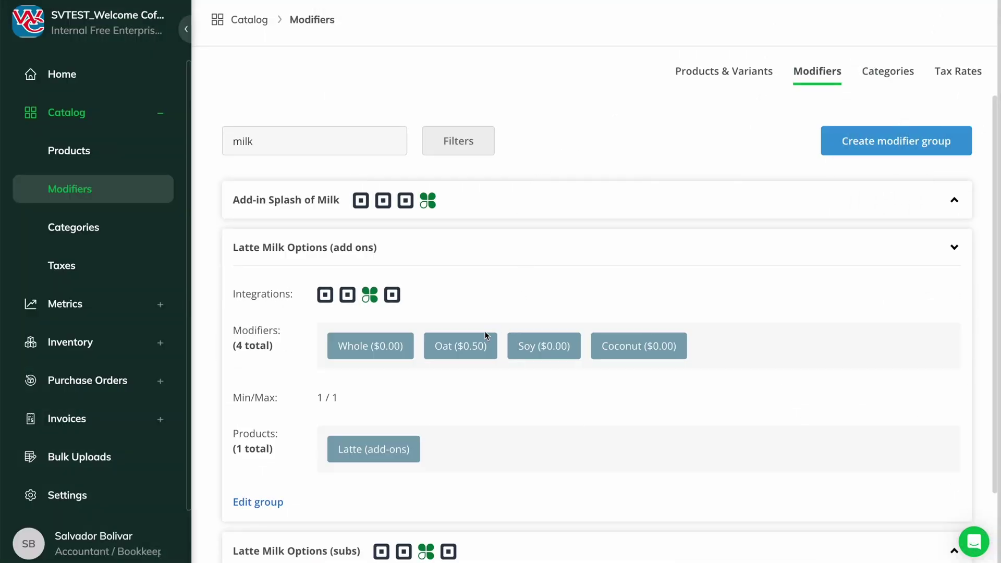
{"action": "left_click", "coordinate": [635, 256]}
{"action": "scroll", "coordinate": [635, 257], "scroll_direction": "down", "scroll_amount": 2}
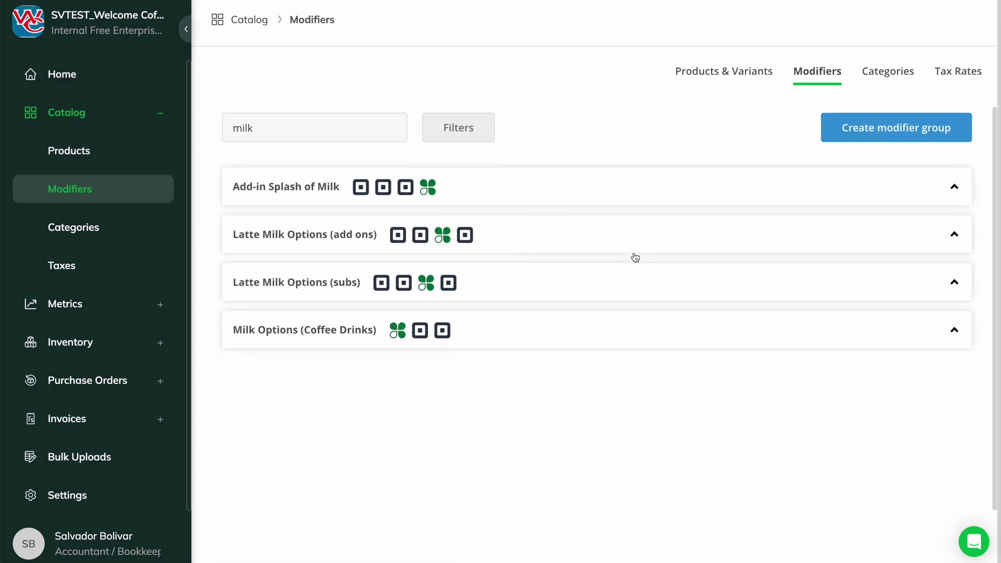
{"action": "left_click", "coordinate": [512, 231]}
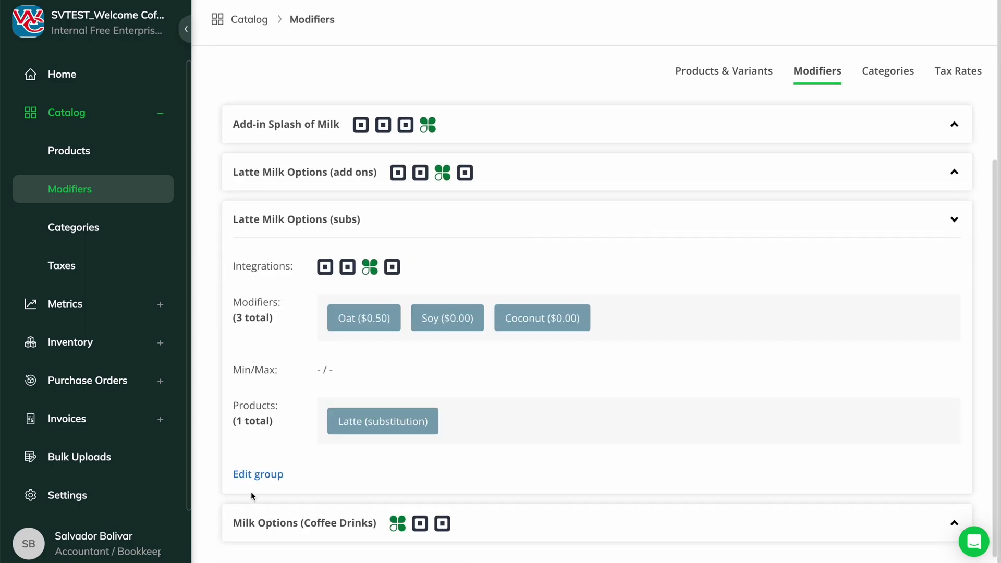
{"action": "left_click", "coordinate": [258, 474]}
Review the Latte Milk Options (subs) variant mappings, e.g. Oat deducting 0.125 oat milk
{"action": "left_click", "coordinate": [382, 286]}
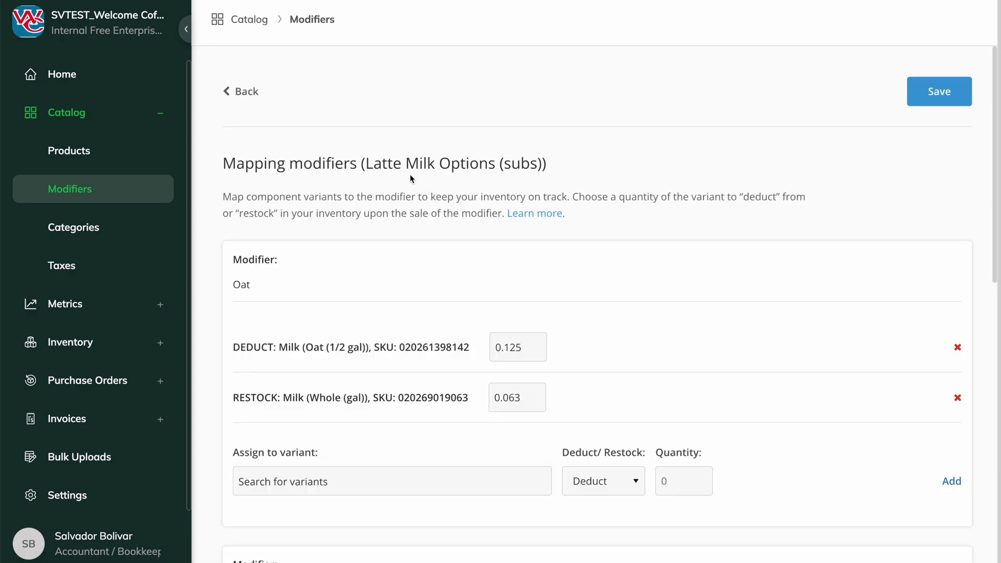
{"action": "scroll", "coordinate": [614, 292], "scroll_direction": "down", "scroll_amount": 2}
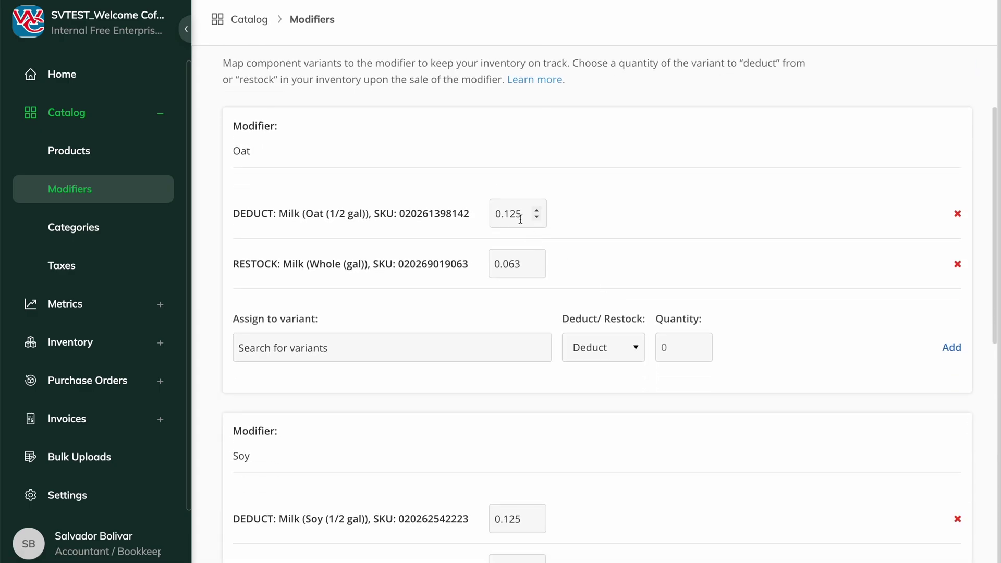
{"action": "scroll", "coordinate": [522, 298], "scroll_direction": "down", "scroll_amount": 3}
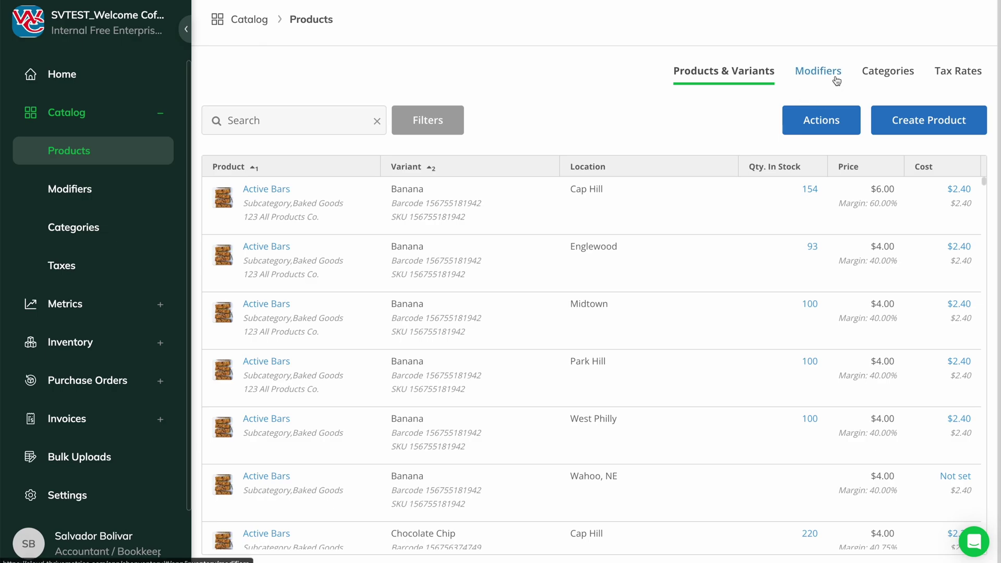
Search modifier groups for 'burger' and inspect Deluxe Burger Toppings
{"action": "left_click", "coordinate": [835, 80]}
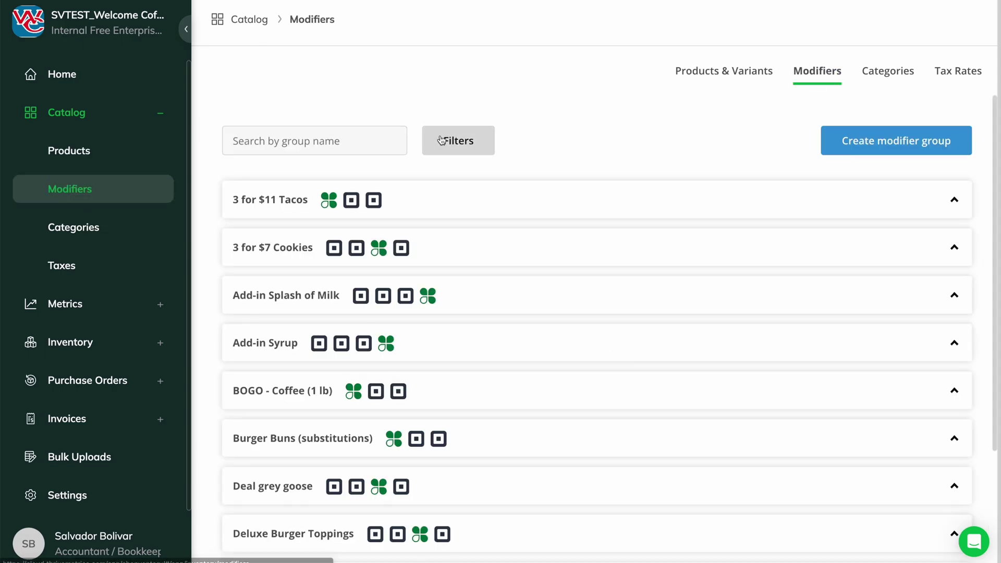
{"action": "left_click", "coordinate": [393, 140]}
{"action": "type", "text": "burger"}
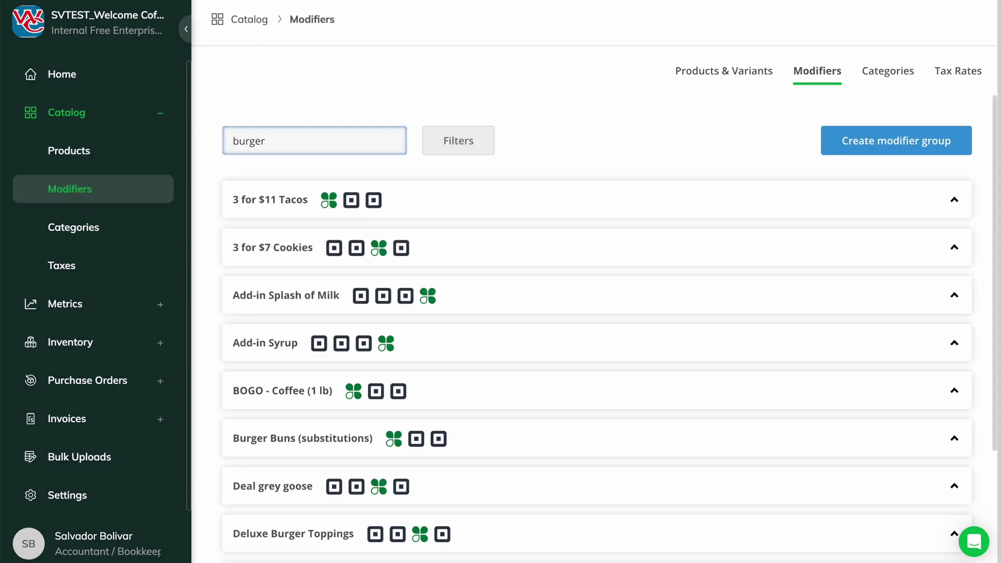
{"action": "left_click", "coordinate": [448, 246]}
{"action": "scroll", "coordinate": [449, 248], "scroll_direction": "down", "scroll_amount": 2}
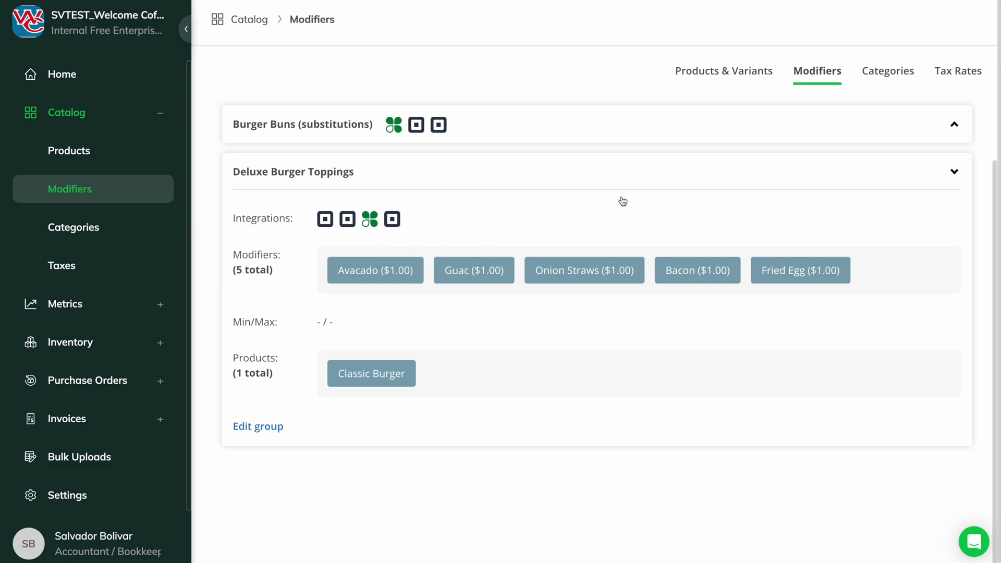
{"action": "scroll", "coordinate": [623, 201], "scroll_direction": "up", "scroll_amount": 2}
Clear the 'burger' search so all modifier groups are listed again
{"action": "double_click", "coordinate": [368, 146]}
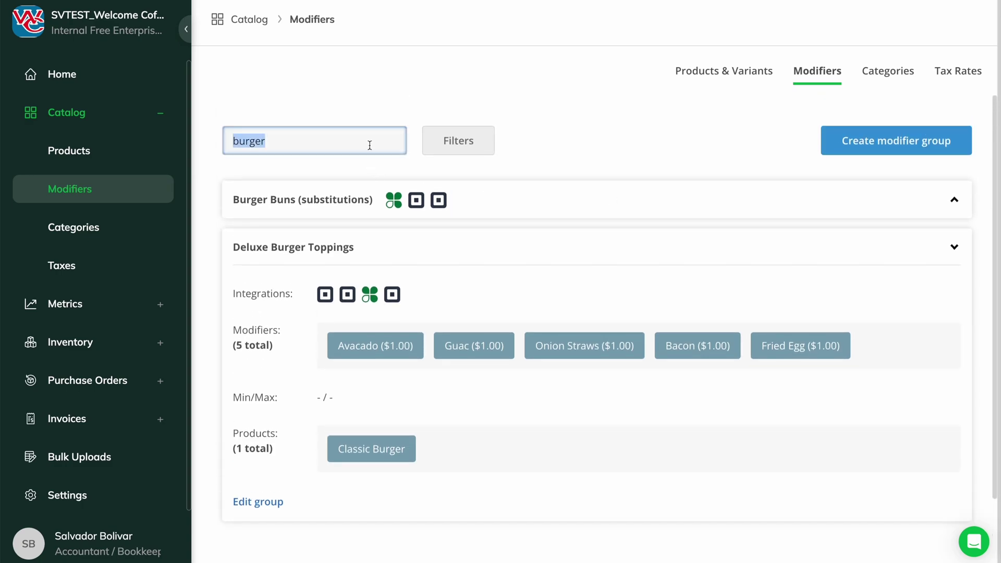
{"action": "key", "text": "BackSpace"}
{"action": "left_click", "coordinate": [539, 114]}
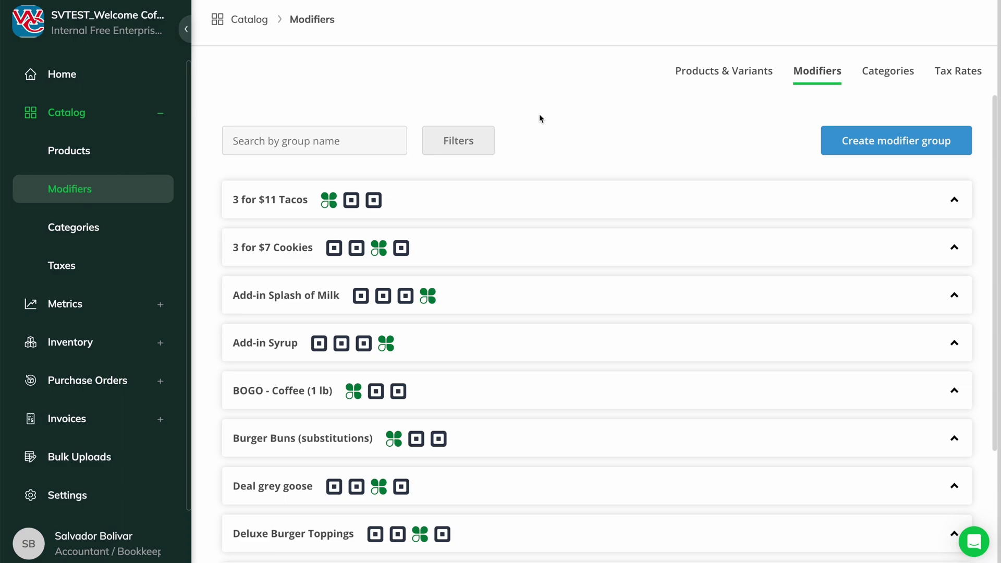
Create a modifier group named 'Latte Options' with an Extra Shot modifier priced 1.50
{"action": "left_click", "coordinate": [886, 139]}
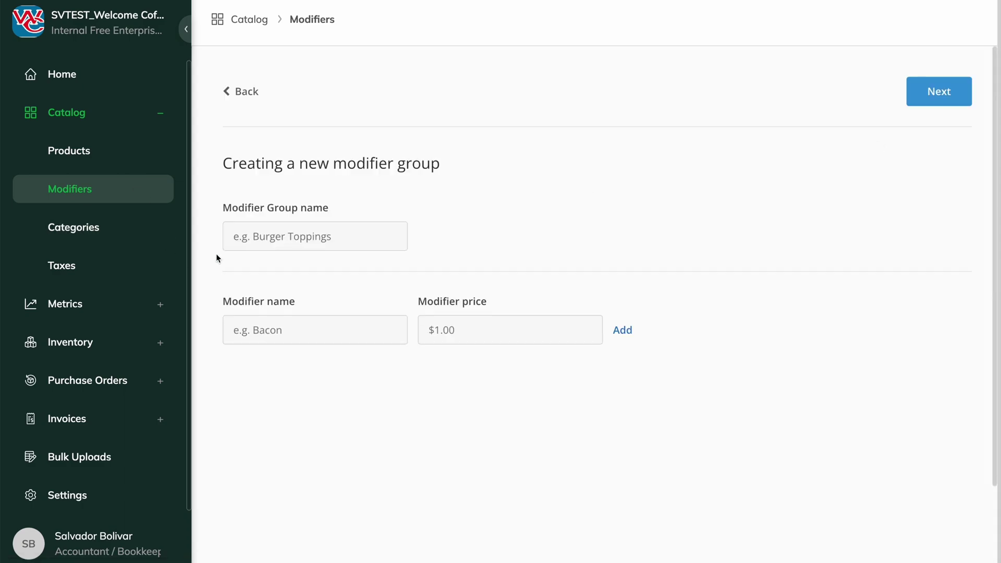
{"action": "left_click", "coordinate": [292, 238]}
{"action": "type", "text": "Latte Options"}
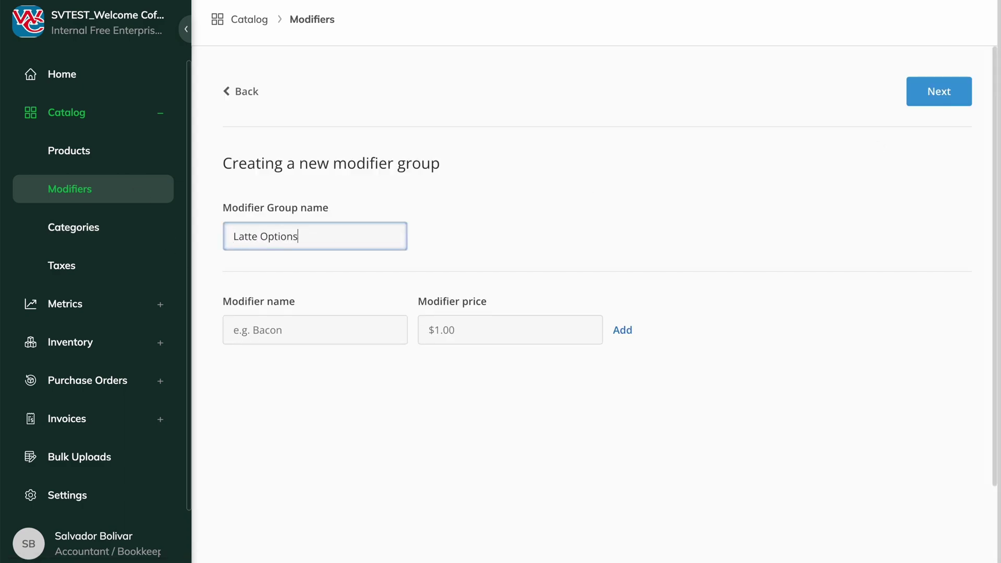
{"action": "key", "text": "Tab"}
{"action": "type", "text": "Extra Shot"}
{"action": "left_click", "coordinate": [530, 330]}
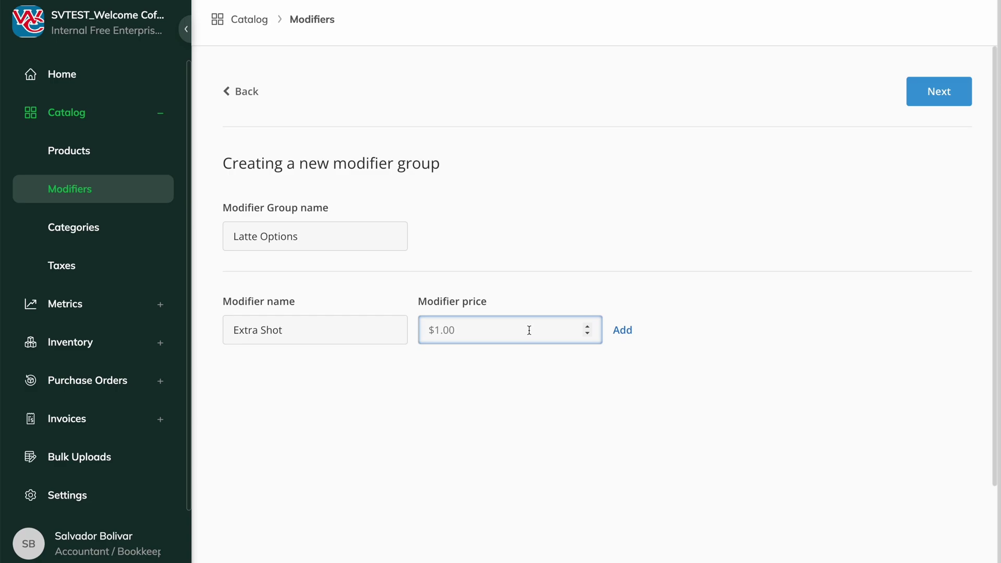
{"action": "type", "text": "1.50"}
{"action": "left_click", "coordinate": [618, 334]}
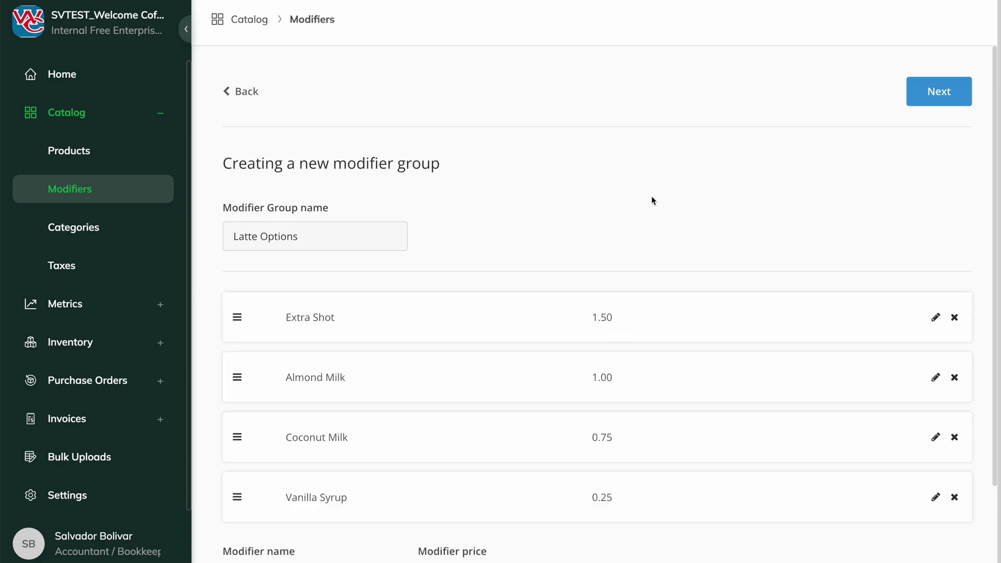
Map the Vanilla Syrup modifier to deduct 0.02 of the Vanilla Syrup (750ml) variant
{"action": "left_click", "coordinate": [940, 91]}
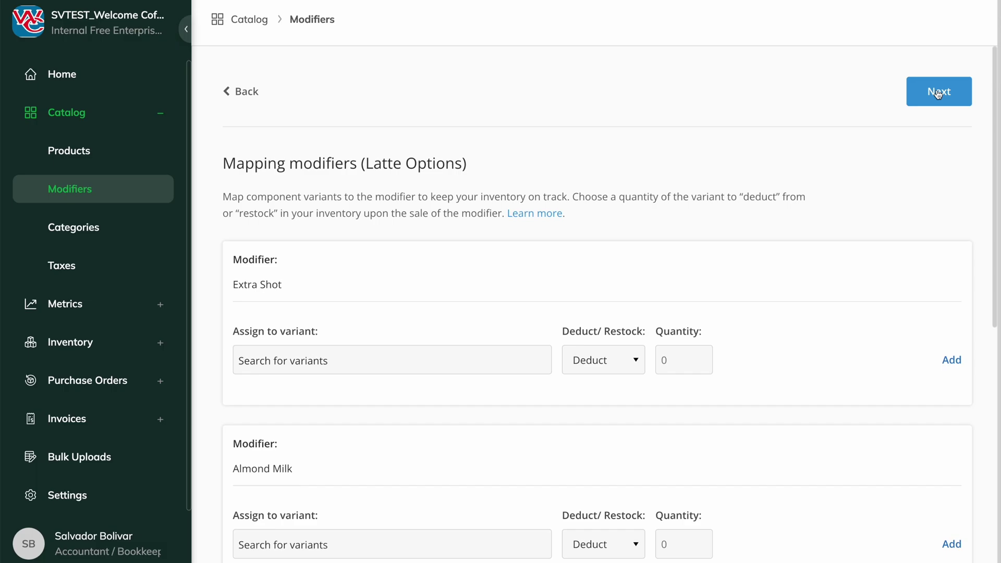
{"action": "scroll", "coordinate": [749, 267], "scroll_direction": "down", "scroll_amount": 8}
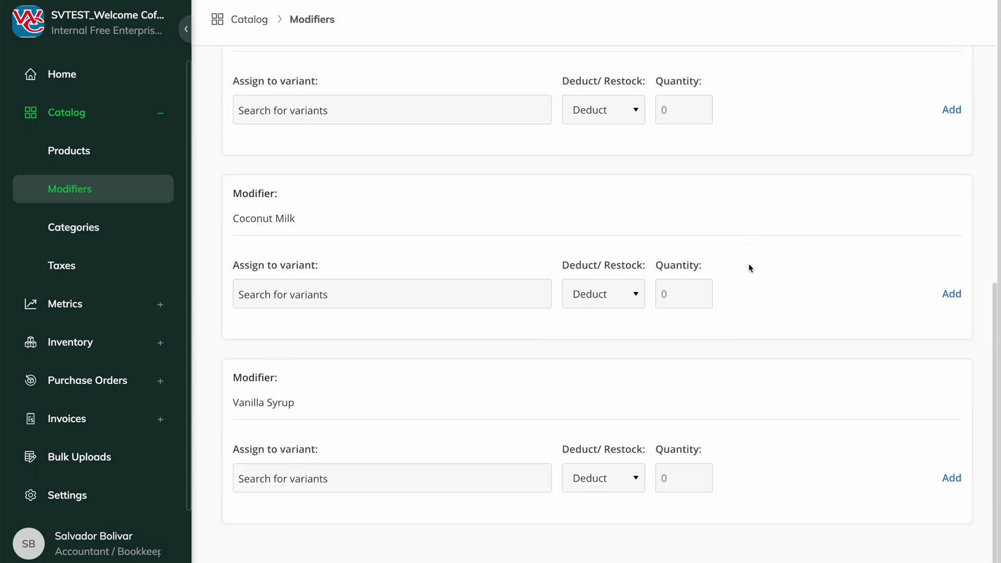
{"action": "left_click", "coordinate": [364, 475]}
{"action": "type", "text": "va"}
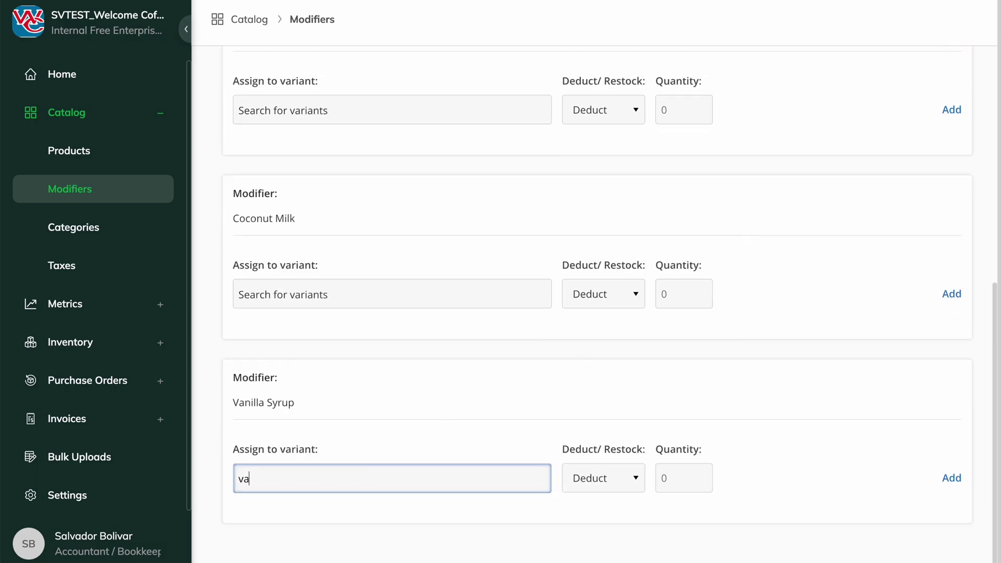
{"action": "type", "text": "nilla"}
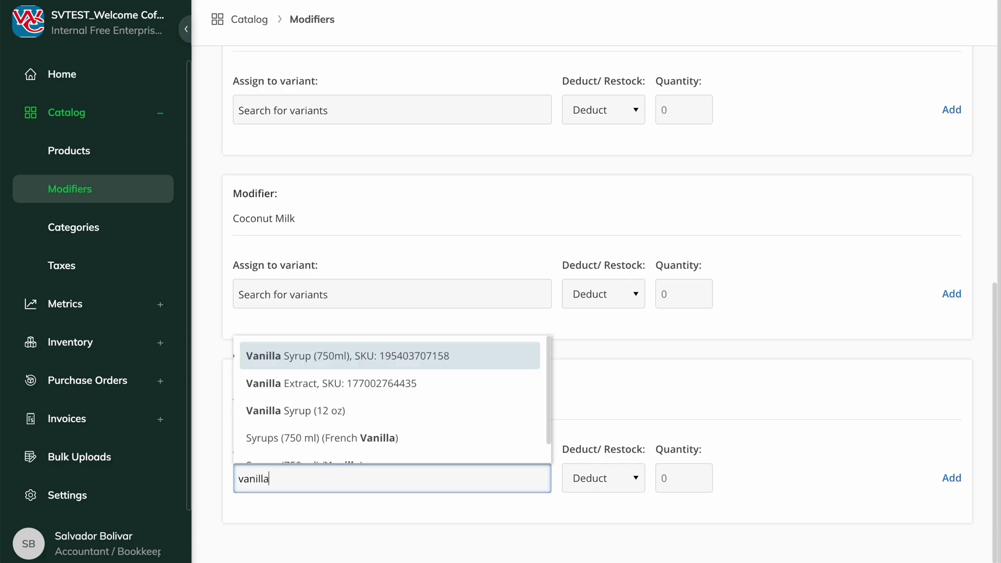
{"action": "left_click", "coordinate": [369, 357]}
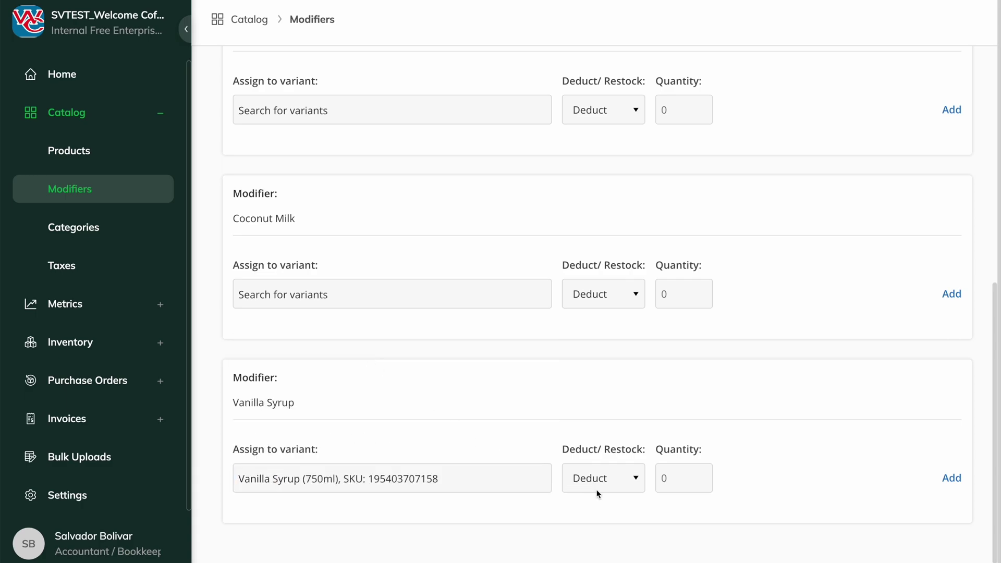
{"action": "left_click", "coordinate": [673, 478]}
{"action": "type", "text": "0.02"}
{"action": "left_click", "coordinate": [952, 480]}
{"action": "scroll", "coordinate": [789, 473], "scroll_direction": "down", "scroll_amount": 2}
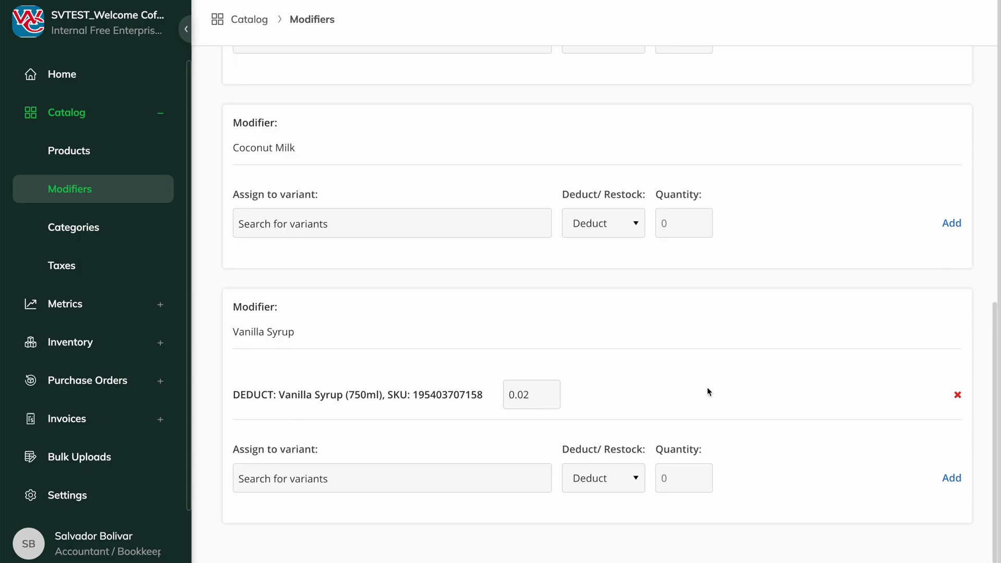
{"action": "scroll", "coordinate": [677, 389], "scroll_direction": "up", "scroll_amount": 5}
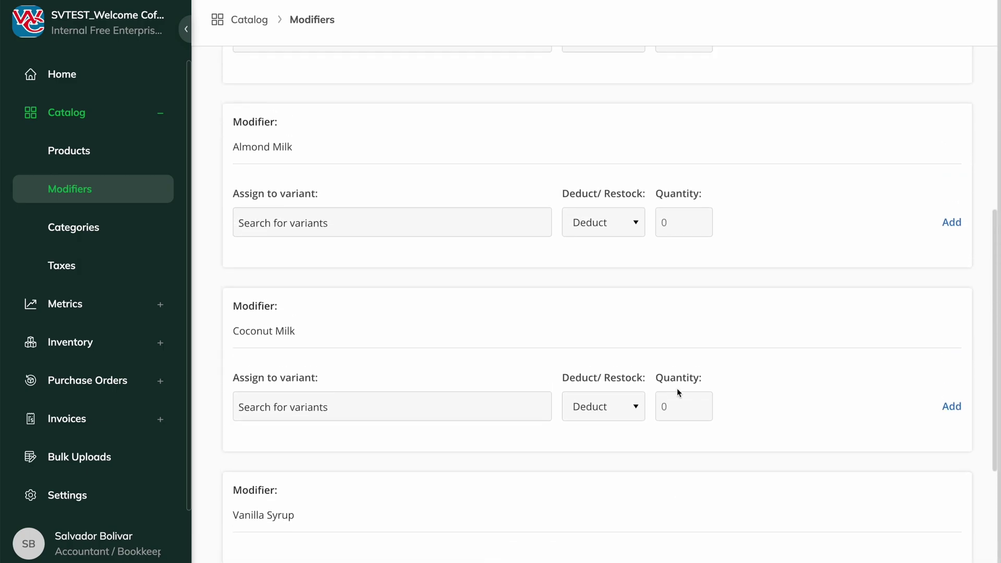
Make Almond Milk deduct 0.08 of the Milk (Almond) variant
{"action": "left_click", "coordinate": [427, 264]}
{"action": "type", "text": "a"}
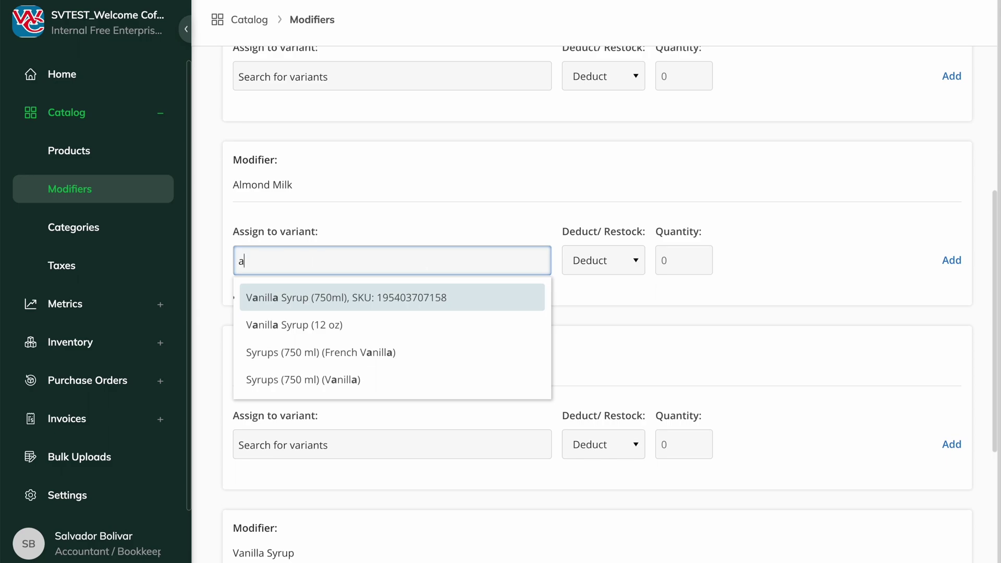
{"action": "type", "text": "lmond"}
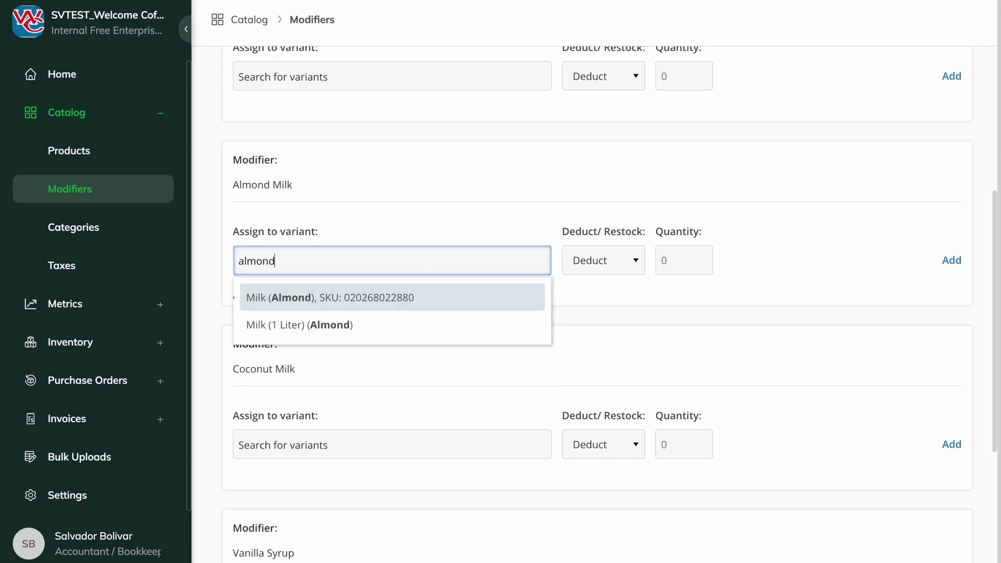
{"action": "left_click", "coordinate": [447, 296]}
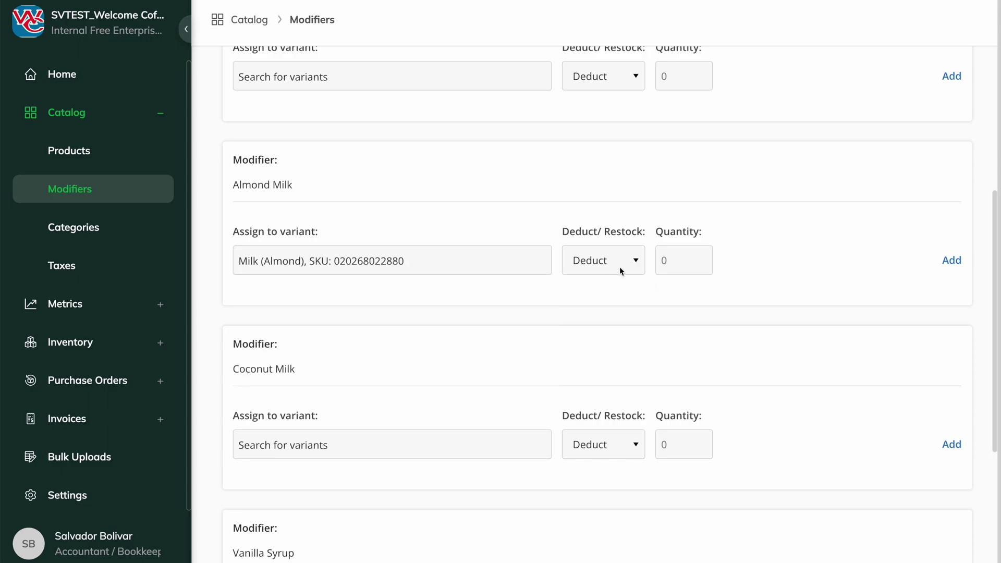
{"action": "left_click", "coordinate": [679, 257]}
{"action": "type", "text": "0.0"}
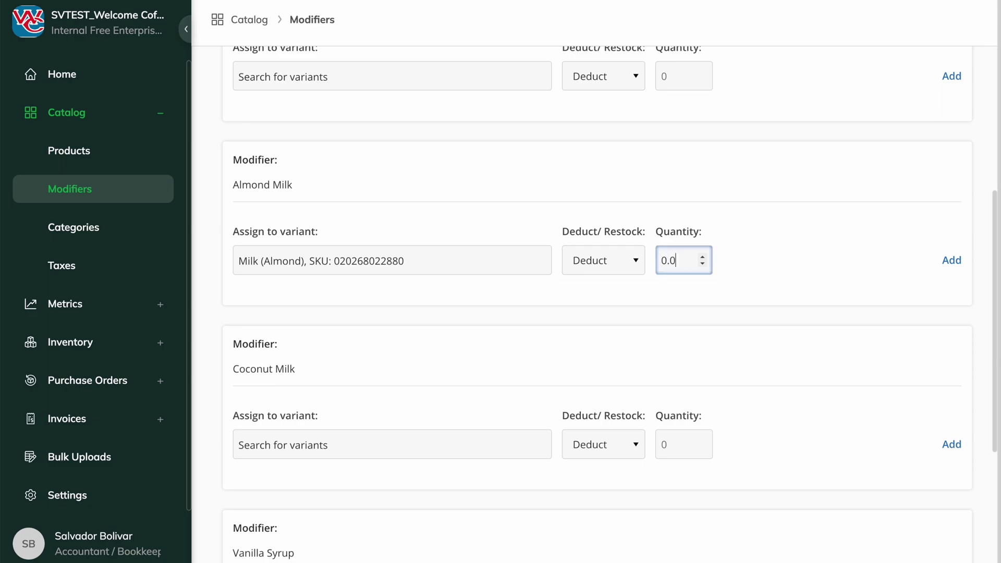
{"action": "type", "text": "8"}
{"action": "left_click", "coordinate": [953, 262]}
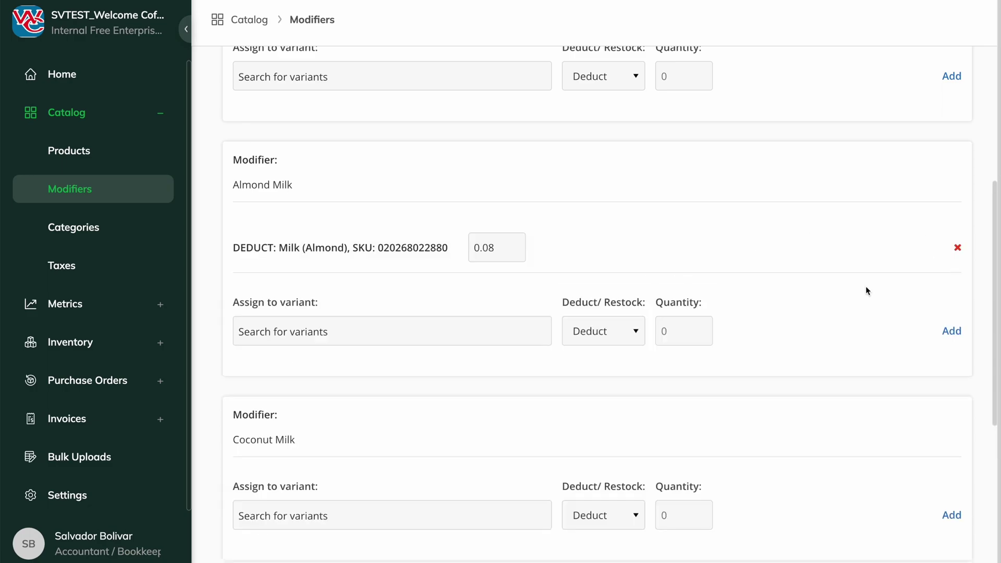
Make Almond Milk also restock 0.08 of the Milk (Whole (gal)) variant
{"action": "left_click", "coordinate": [346, 331]}
{"action": "type", "text": "milk"}
{"action": "left_click", "coordinate": [358, 448]}
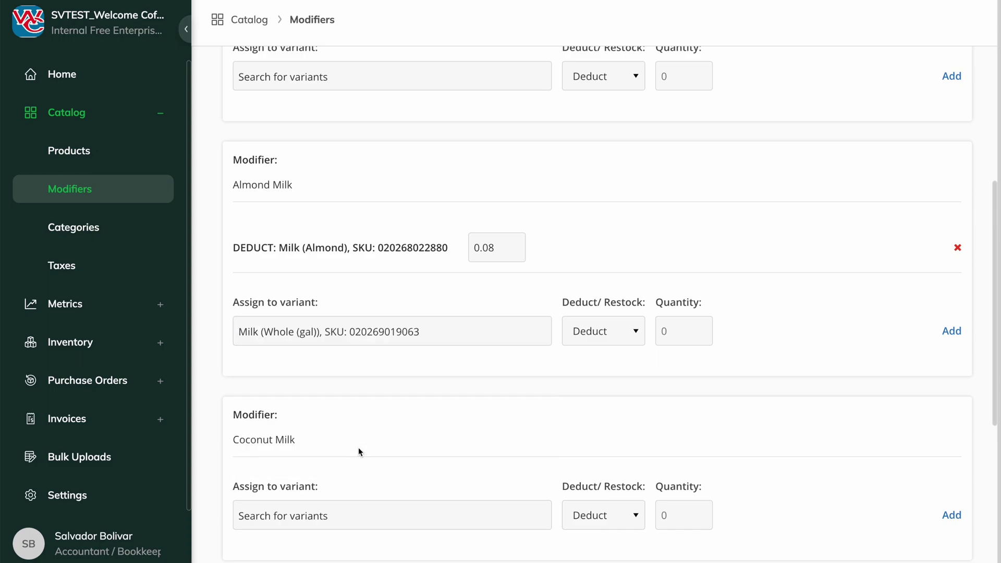
{"action": "left_click", "coordinate": [584, 329]}
{"action": "left_click", "coordinate": [592, 347]}
{"action": "left_click", "coordinate": [658, 330]}
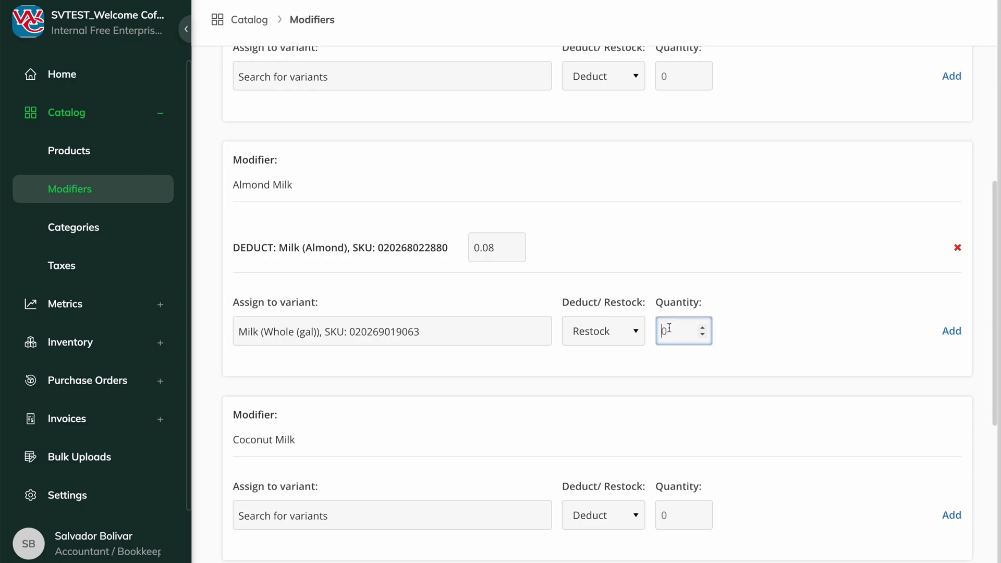
{"action": "type", "text": "0.08"}
{"action": "left_click", "coordinate": [953, 331]}
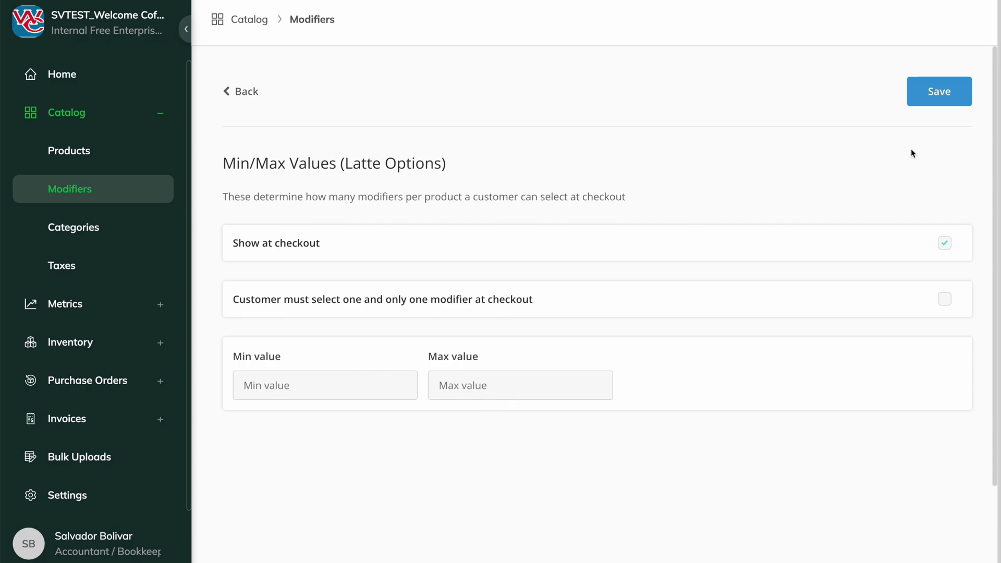
Apply Latte Options to all nine products matching 'latte' and save
{"action": "left_click", "coordinate": [934, 93]}
{"action": "type", "text": "la"}
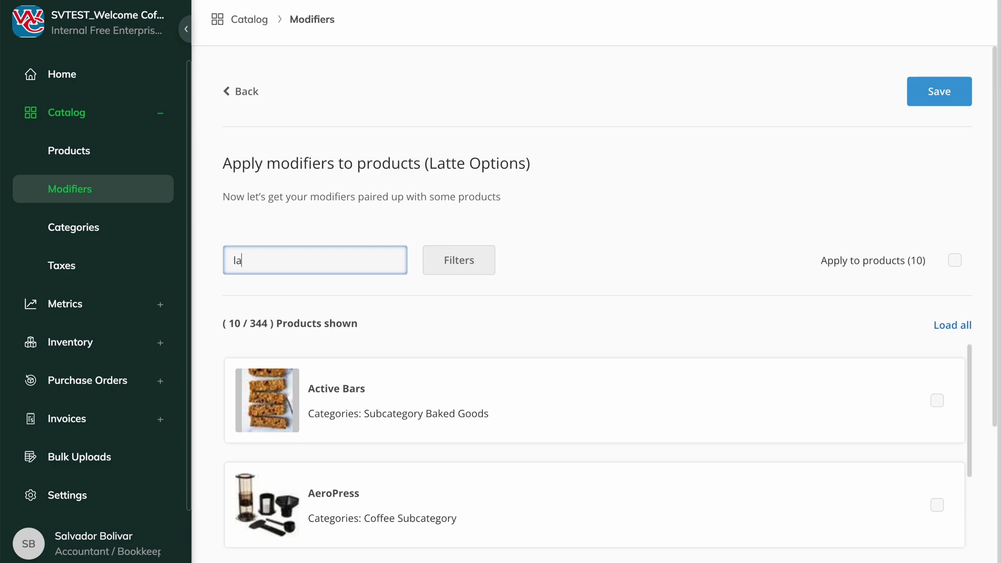
{"action": "type", "text": "tte"}
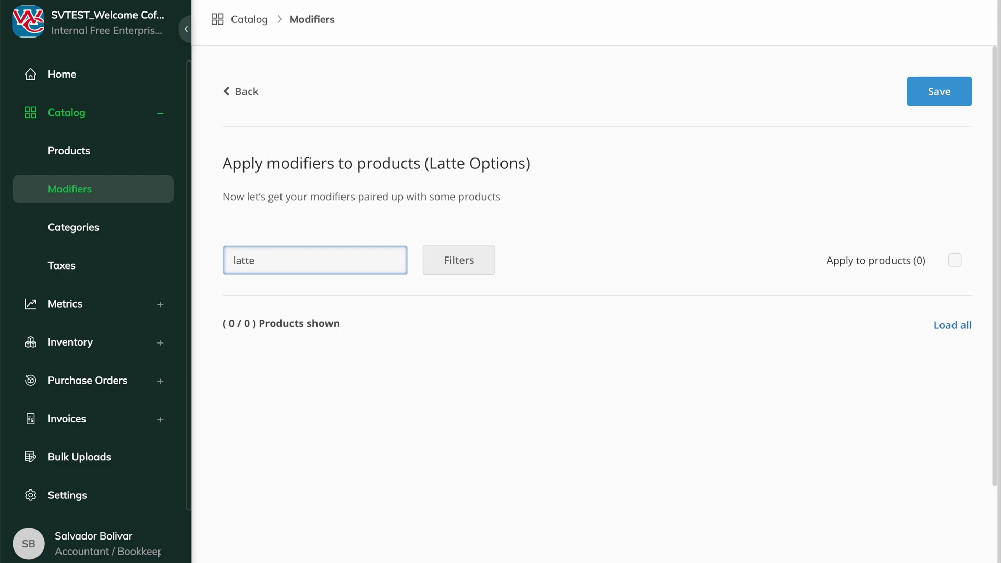
{"action": "left_click", "coordinate": [610, 252]}
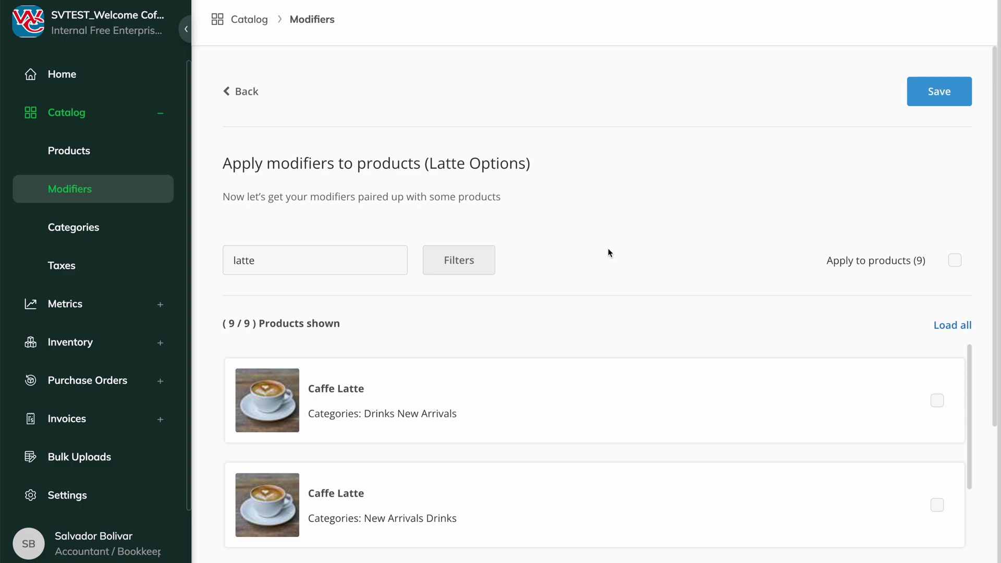
{"action": "left_click", "coordinate": [955, 263]}
{"action": "left_click", "coordinate": [939, 92]}
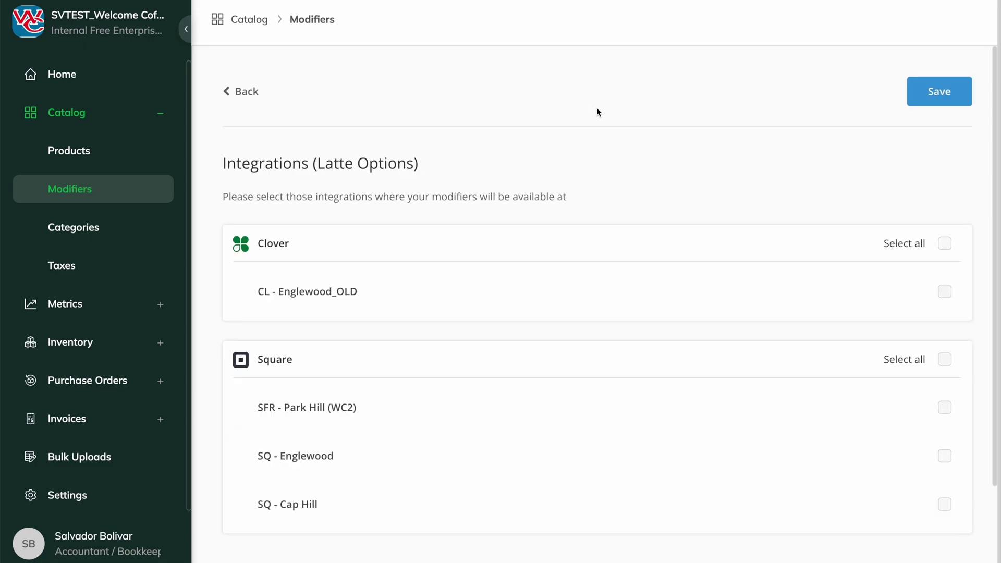
Enable Latte Options at the Clover location and all three Square locations, then save
{"action": "left_click", "coordinate": [941, 245]}
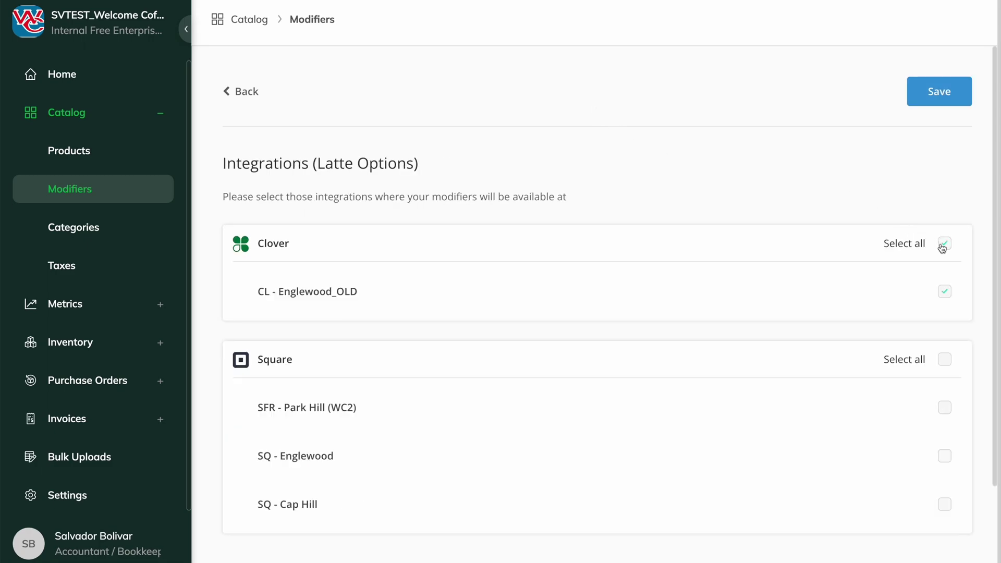
{"action": "left_click", "coordinate": [945, 361]}
{"action": "left_click", "coordinate": [941, 98]}
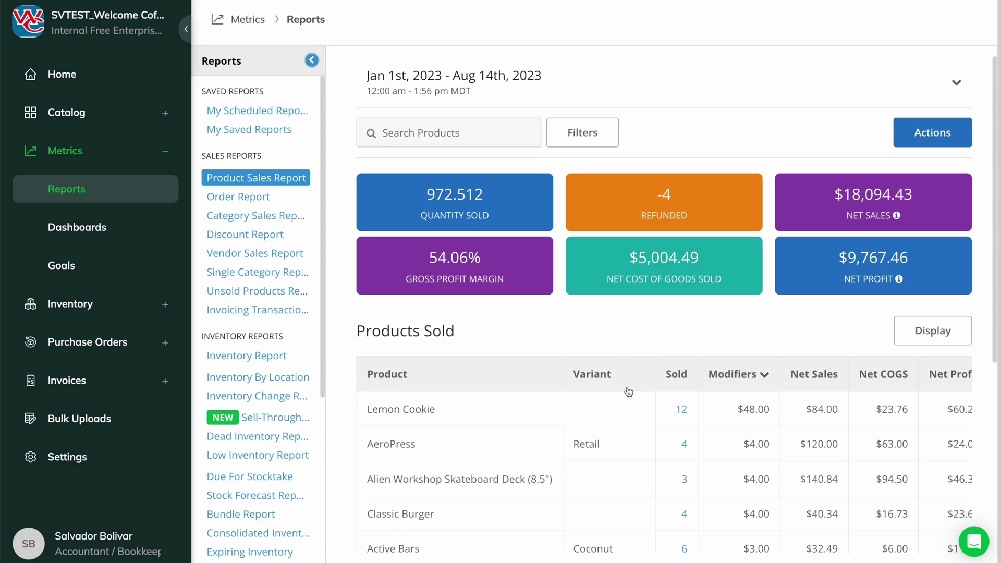
Scroll through the Products Sold table's rows and columns in the Product Sales Report
{"action": "scroll", "coordinate": [639, 417], "scroll_direction": "down", "scroll_amount": 3}
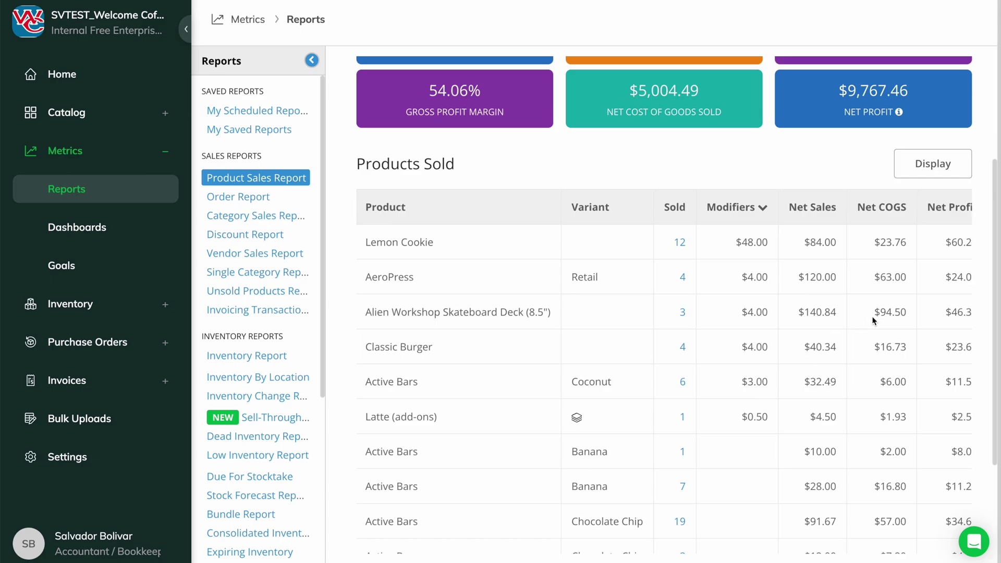
{"action": "scroll", "coordinate": [874, 317], "scroll_direction": "right", "scroll_amount": 3}
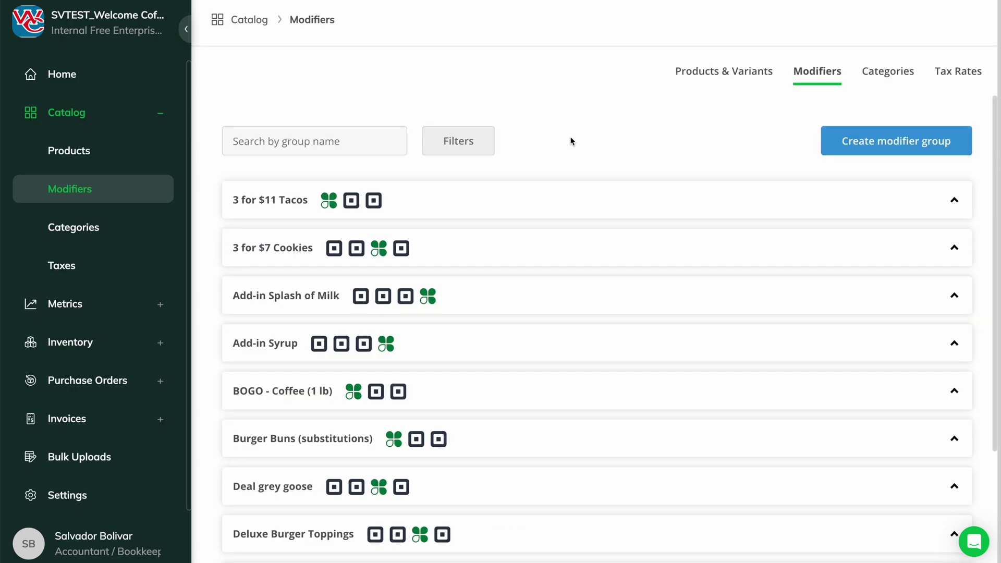
Go to page 2 of the modifier groups, where Latte Options now appears
{"action": "scroll", "coordinate": [596, 265], "scroll_direction": "down", "scroll_amount": 3}
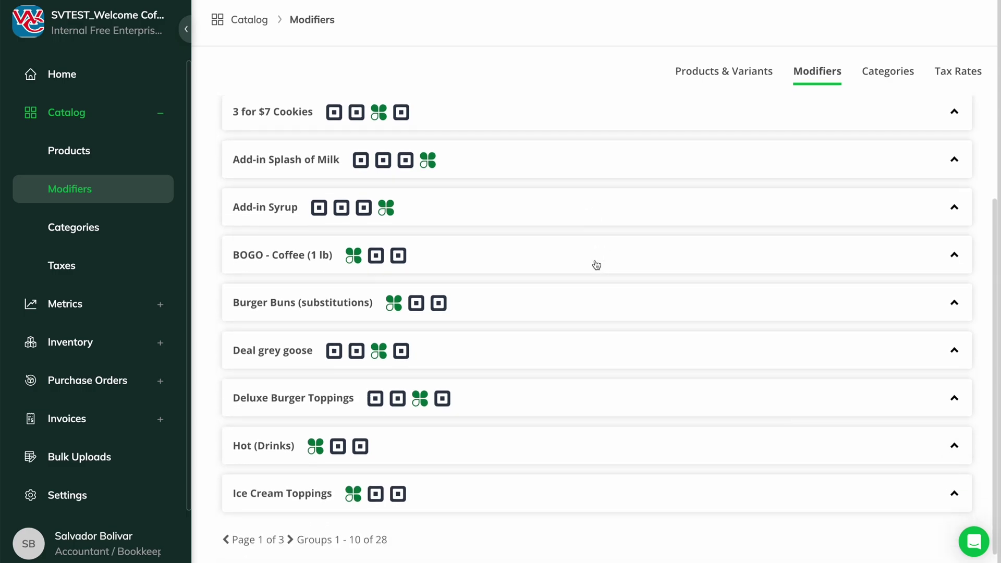
{"action": "scroll", "coordinate": [597, 265], "scroll_direction": "down", "scroll_amount": 1}
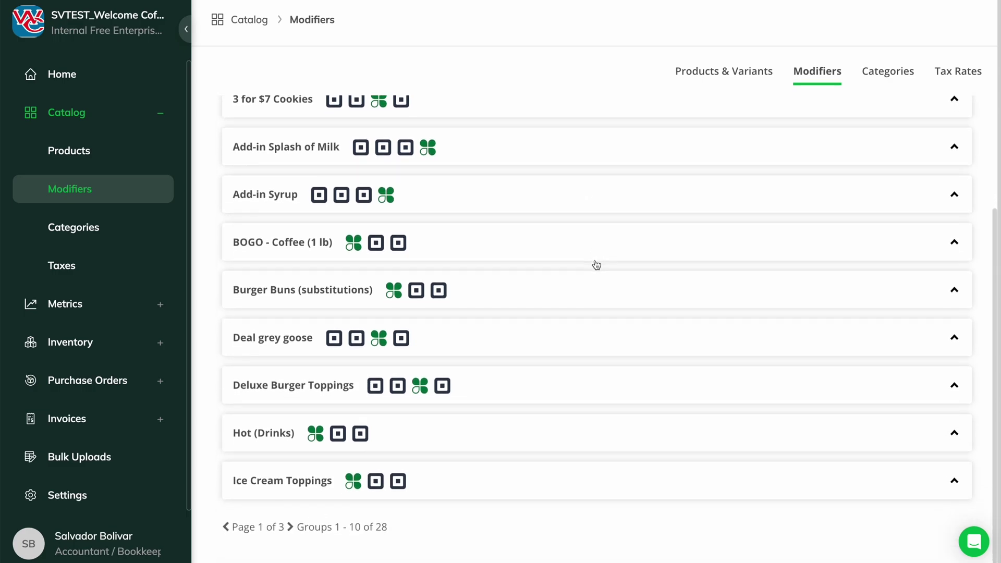
{"action": "left_click", "coordinate": [290, 527]}
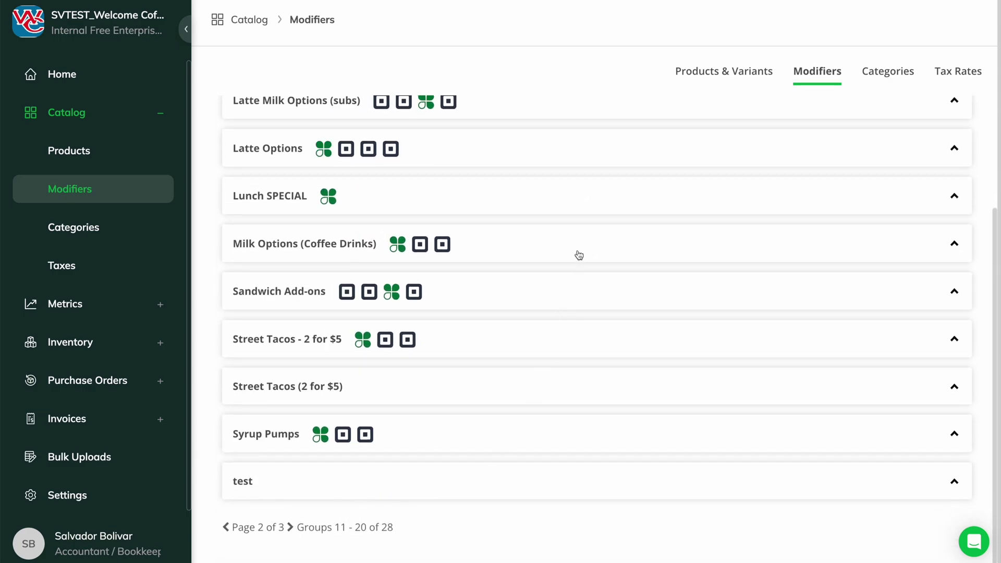